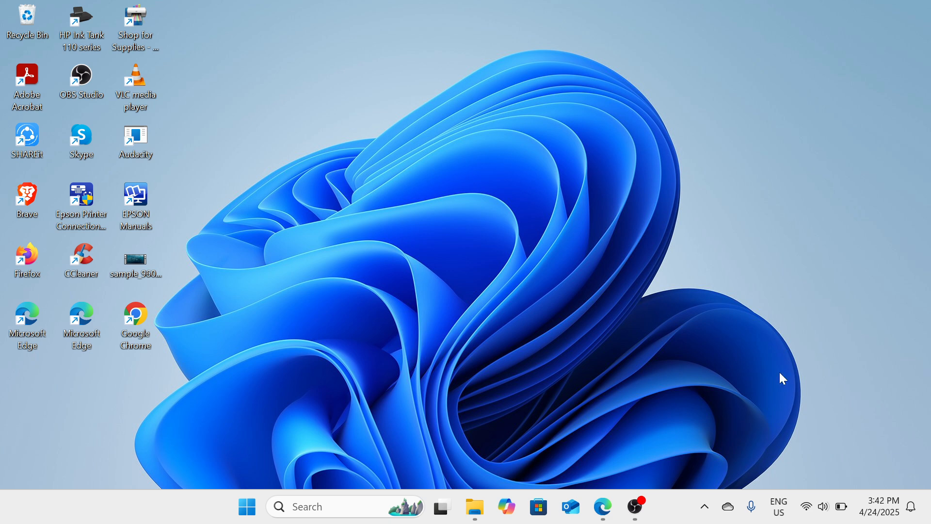
# Forget the SUMILE PISO WIFI network in the known Wi-Fi networks of the Windows network and internet settings
pyautogui.moveTo(810, 514)
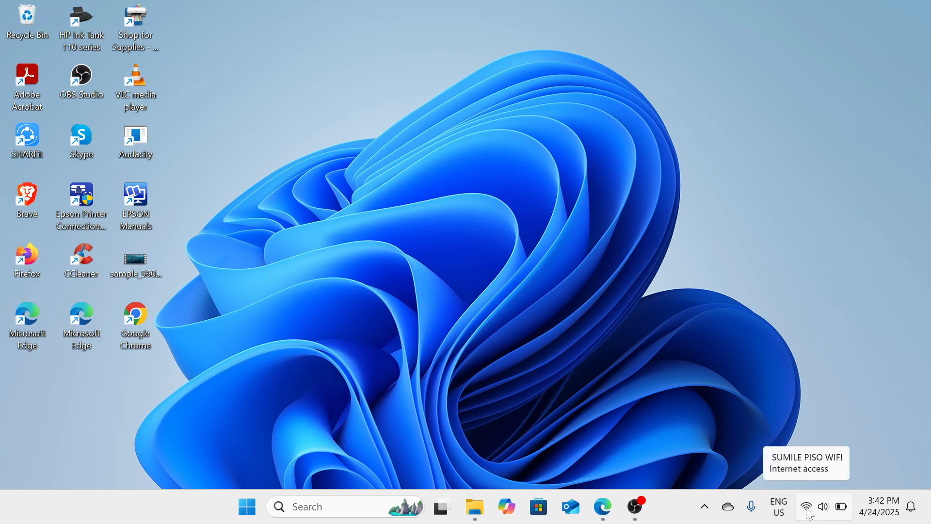
pyautogui.rightClick(811, 514)
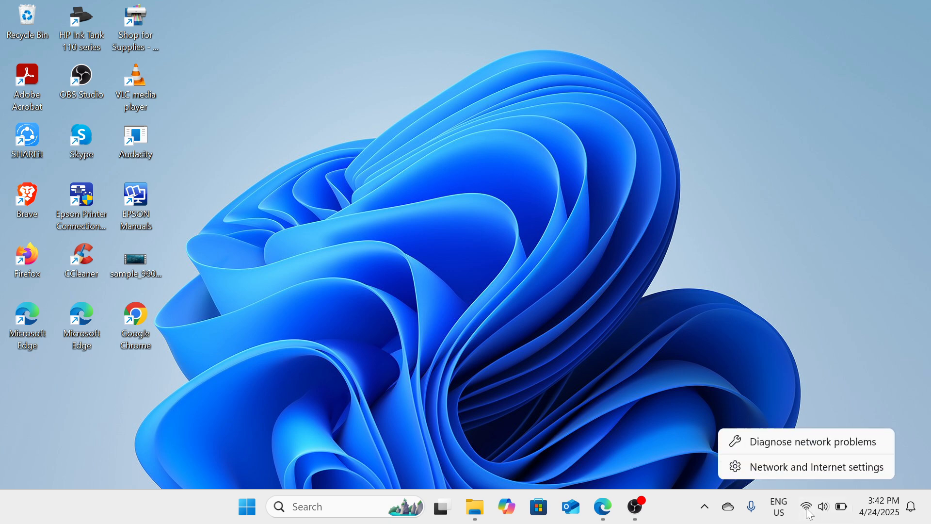
pyautogui.click(809, 469)
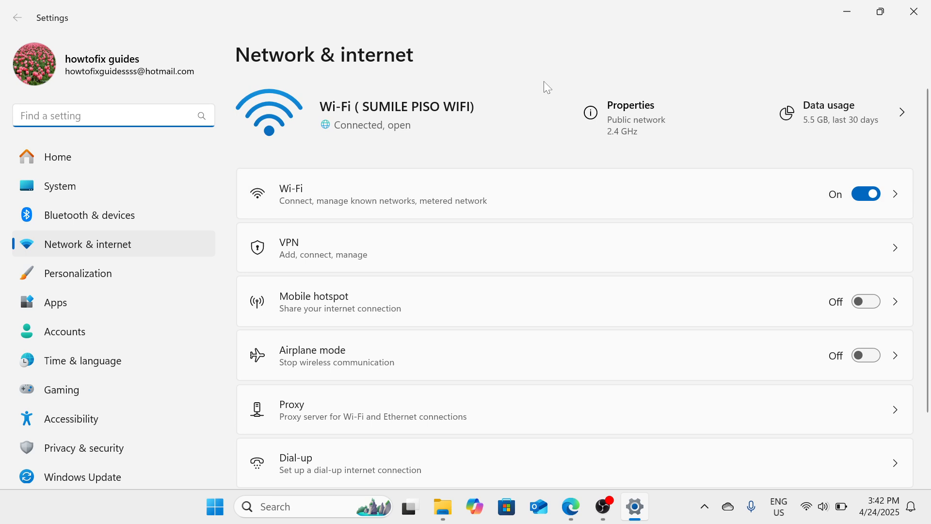
pyautogui.click(537, 195)
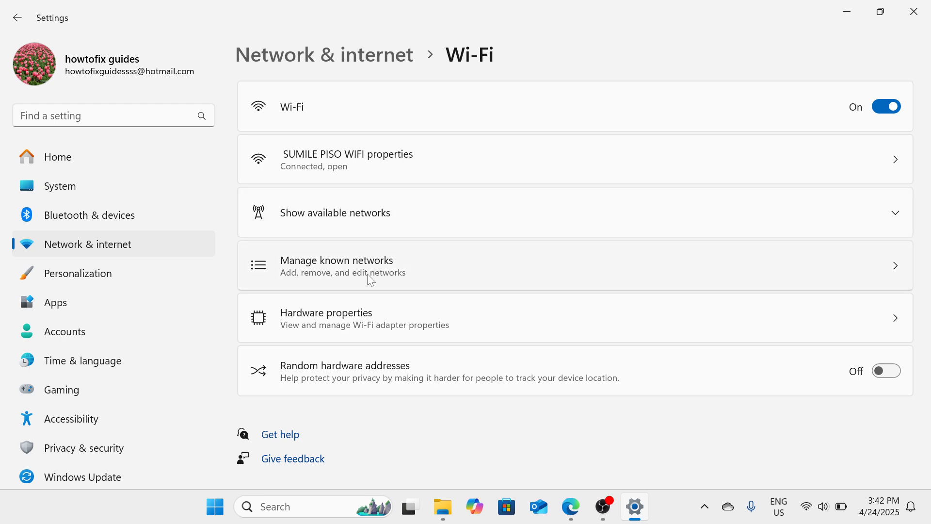
pyautogui.click(407, 267)
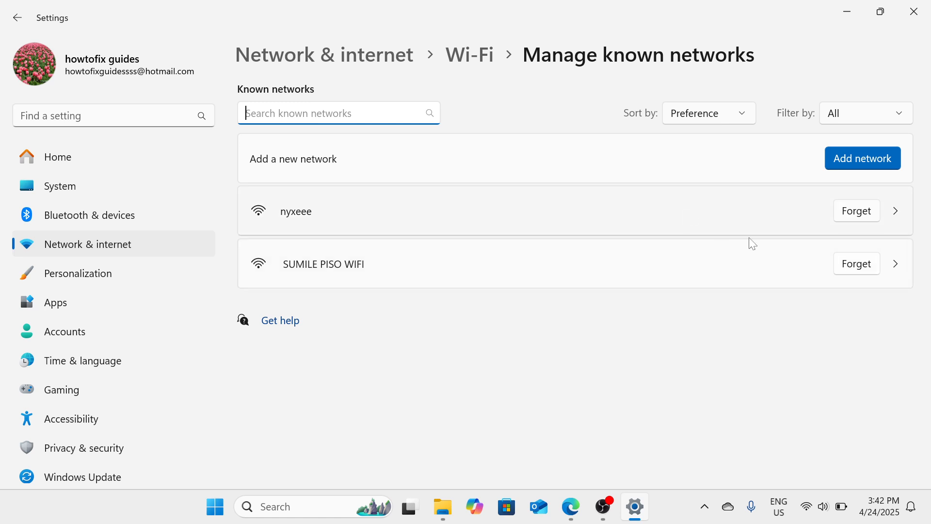
pyautogui.click(857, 266)
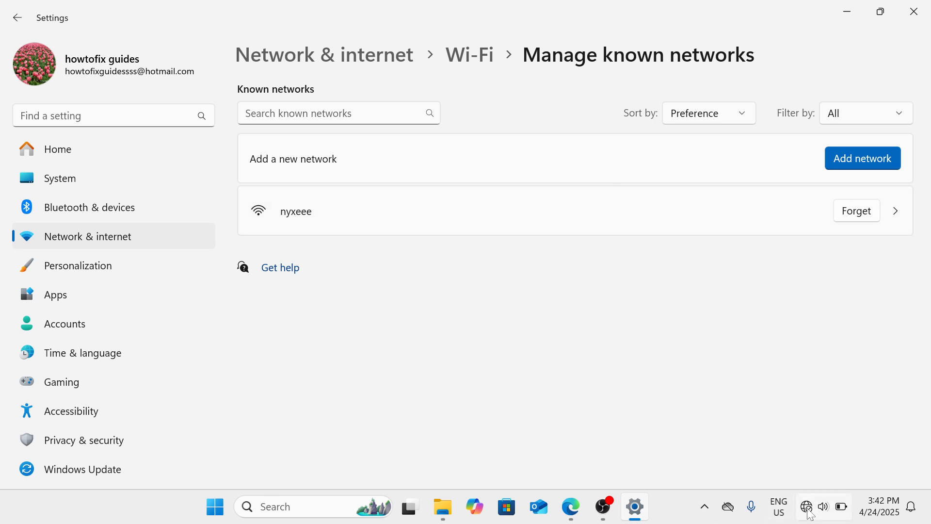
# Reconnect to the open SUMILE PISO WIFI network without automatic connection and close the Settings window
pyautogui.moveTo(809, 512)
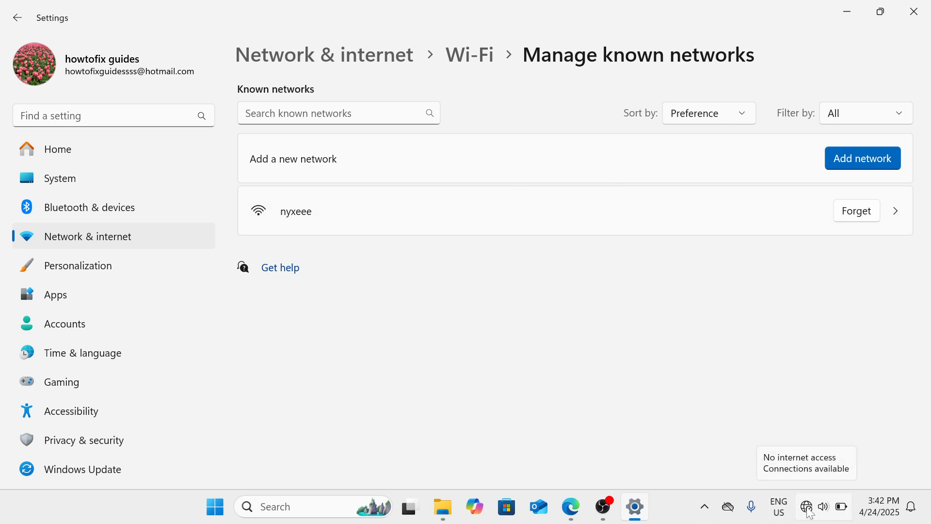
pyautogui.click(807, 508)
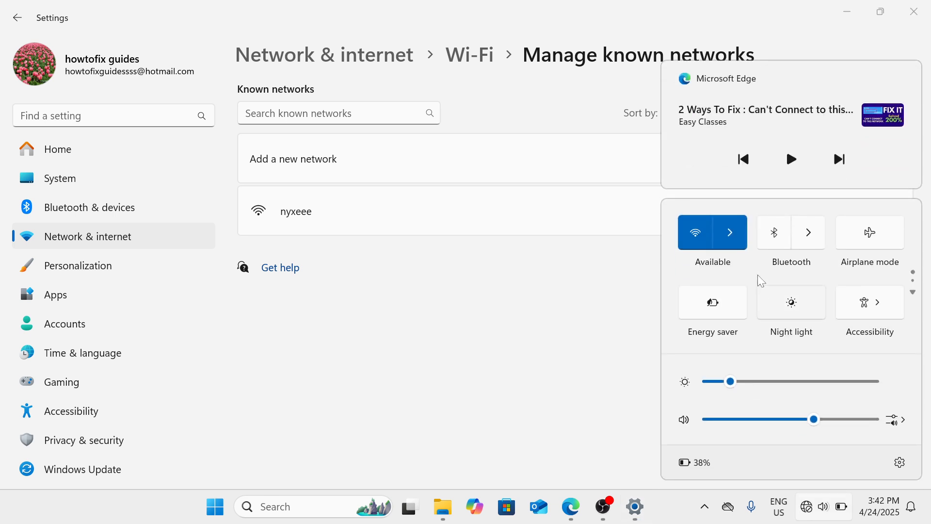
pyautogui.click(740, 238)
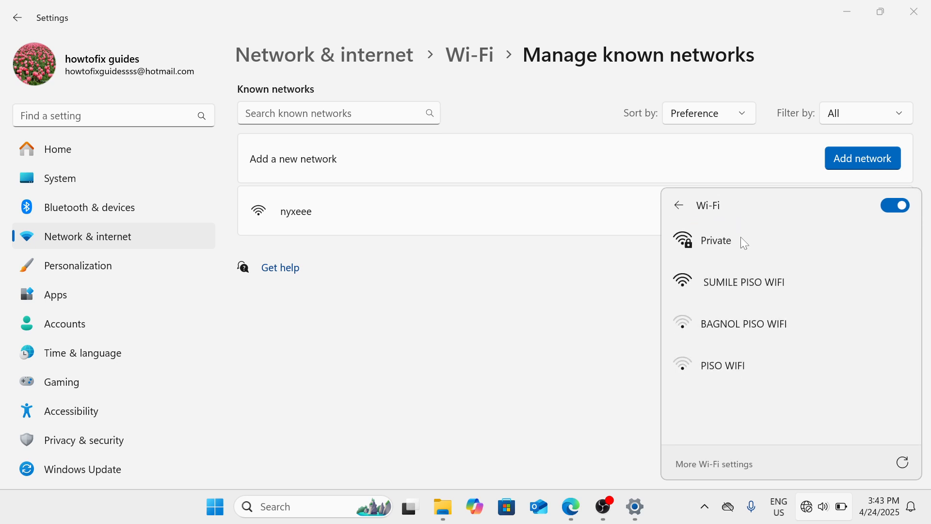
pyautogui.click(733, 281)
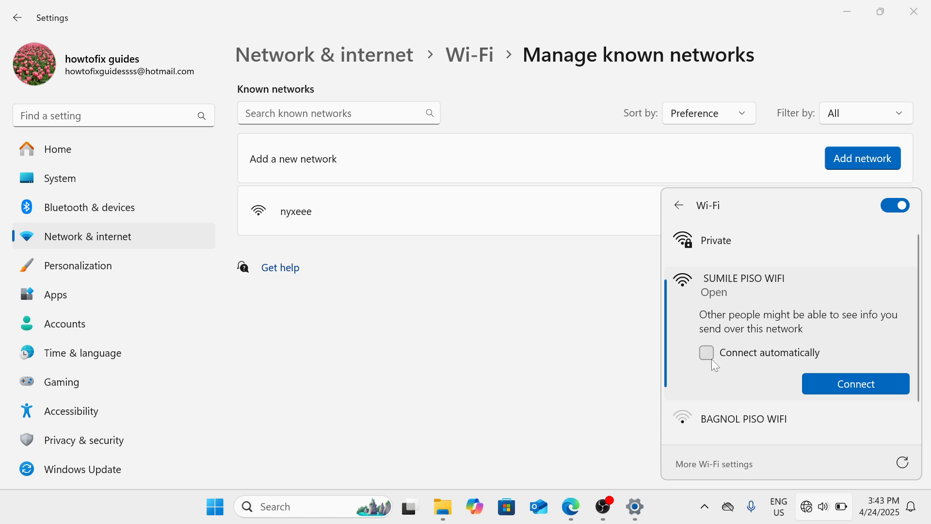
pyautogui.click(858, 384)
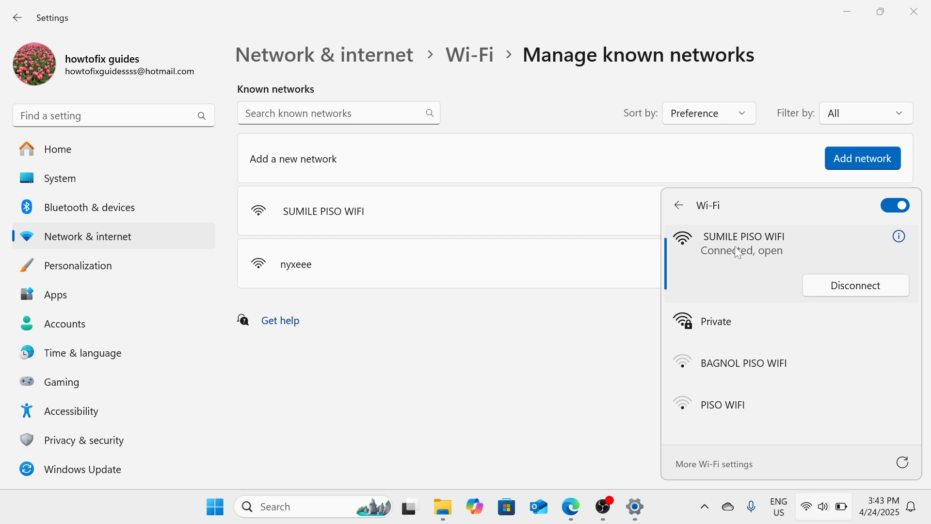
pyautogui.click(503, 393)
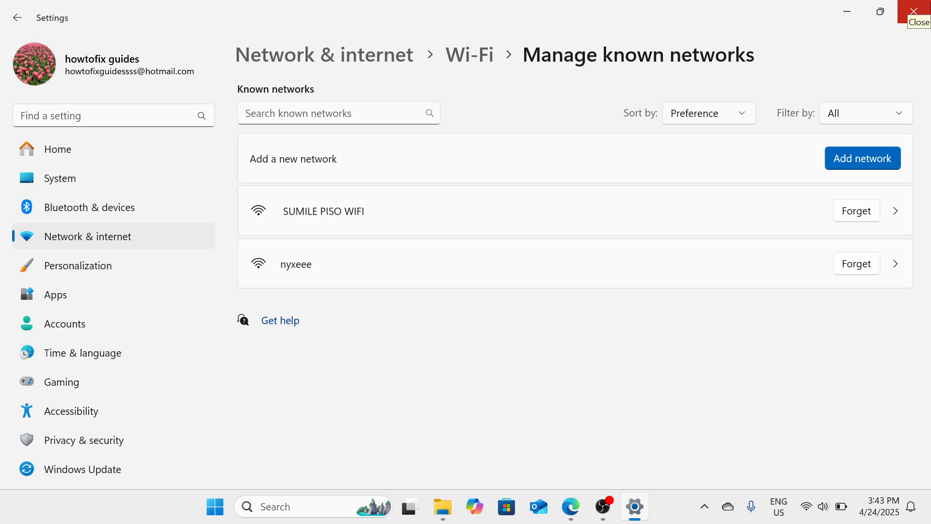
pyautogui.click(926, 13)
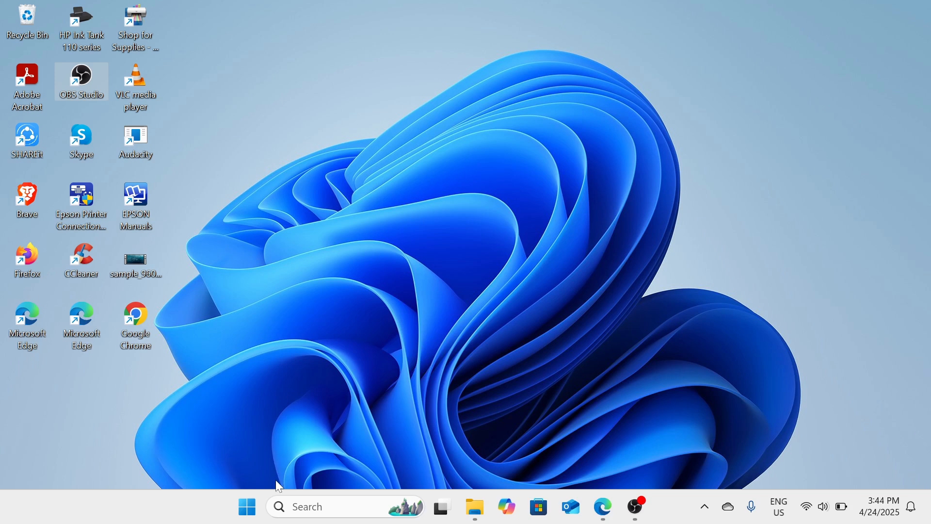
# Open Control Panel by running the command CONTROL PANEL from the Run dialog
pyautogui.press('super+r')
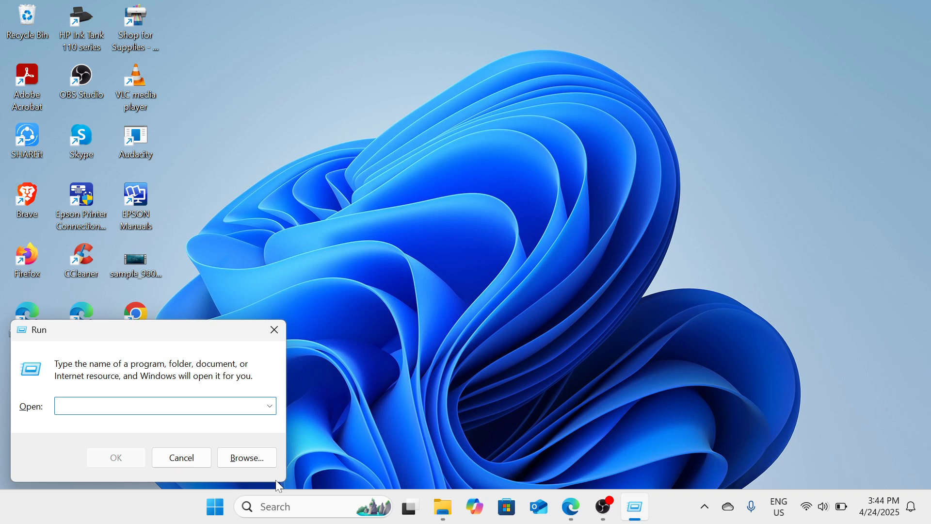
pyautogui.rightClick(223, 516)
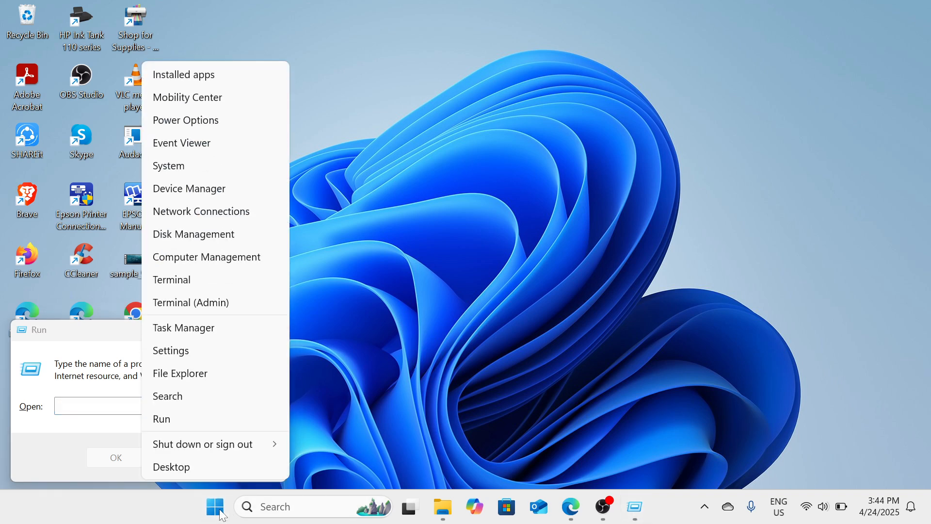
pyautogui.click(217, 421)
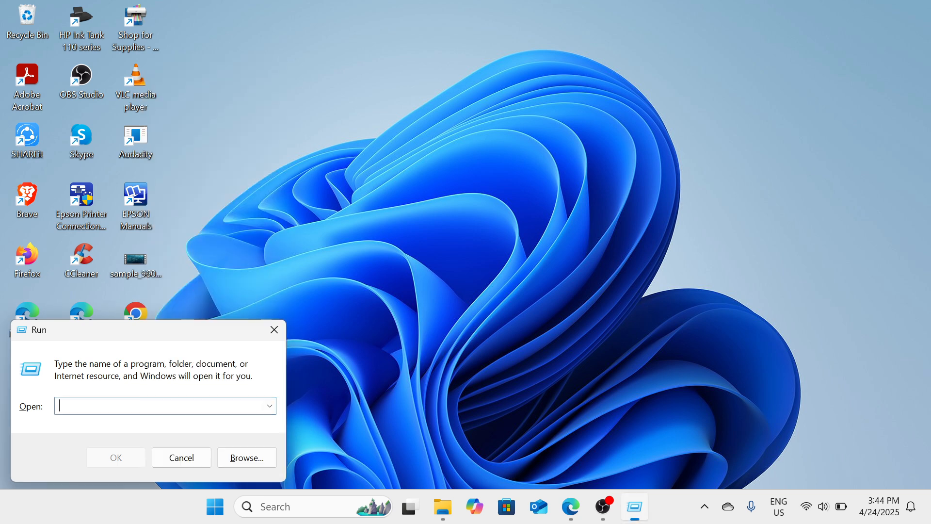
pyautogui.moveTo(180, 343); pyautogui.dragTo(449, 264)
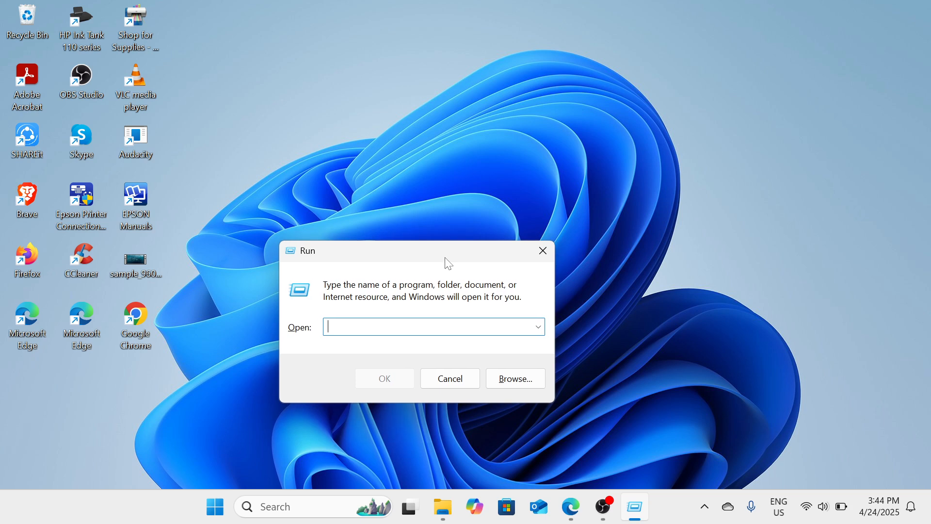
pyautogui.write('CONTROL ')
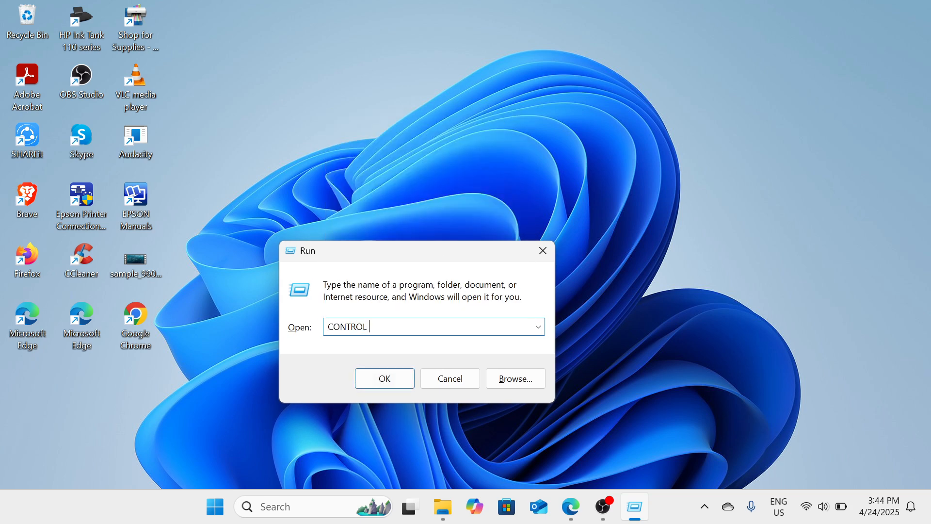
pyautogui.write('PANEL')
pyautogui.press('Return')
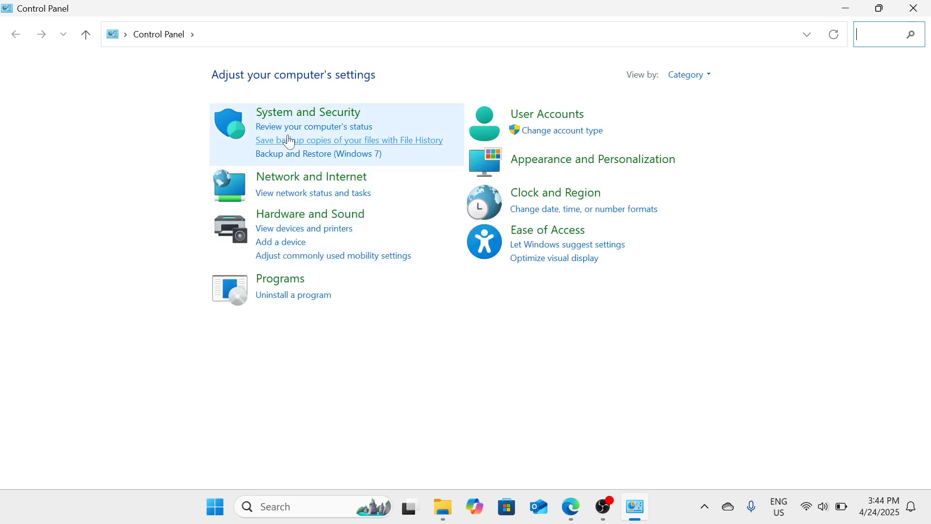
# Open the network adapter settings from Control Panel's Network and Sharing Center
pyautogui.click(313, 178)
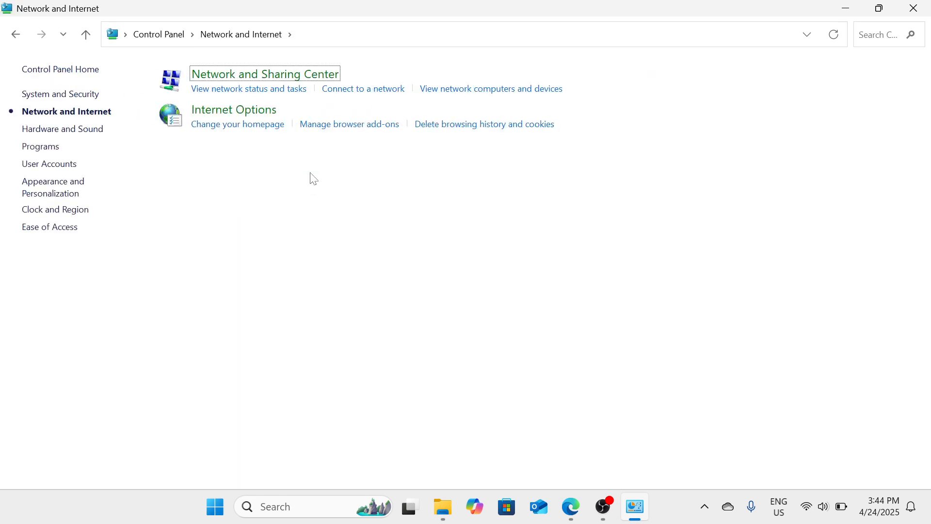
pyautogui.click(298, 74)
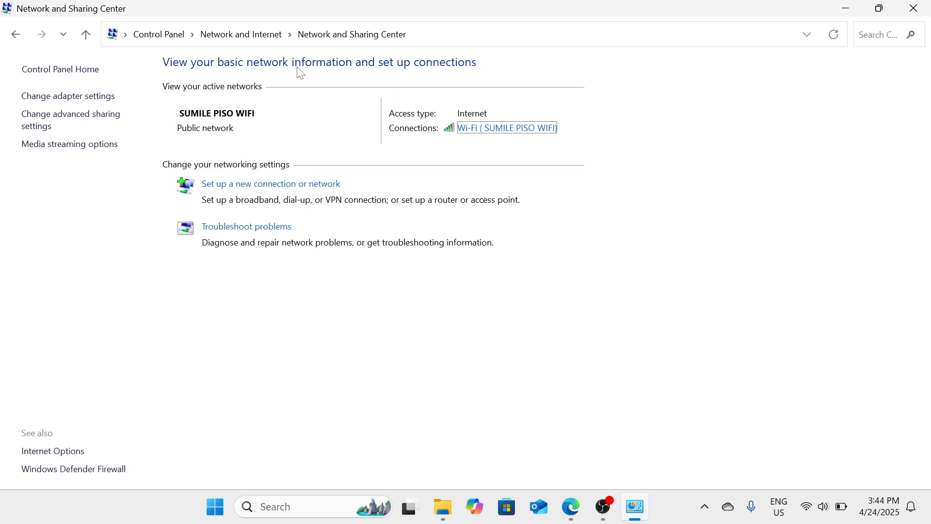
pyautogui.click(49, 98)
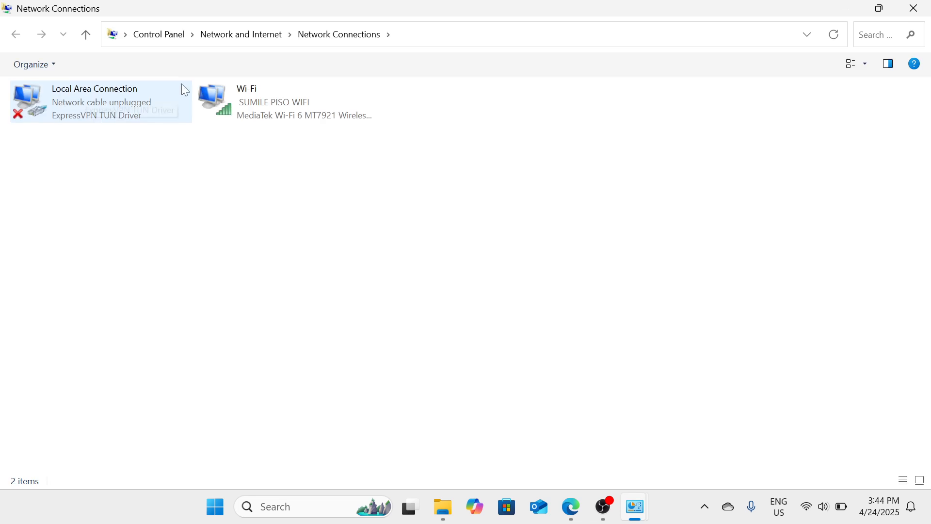
# Run Diagnose on the Wi-Fi connection, review the results, and close the Get Help and Control Panel windows
pyautogui.click(234, 105)
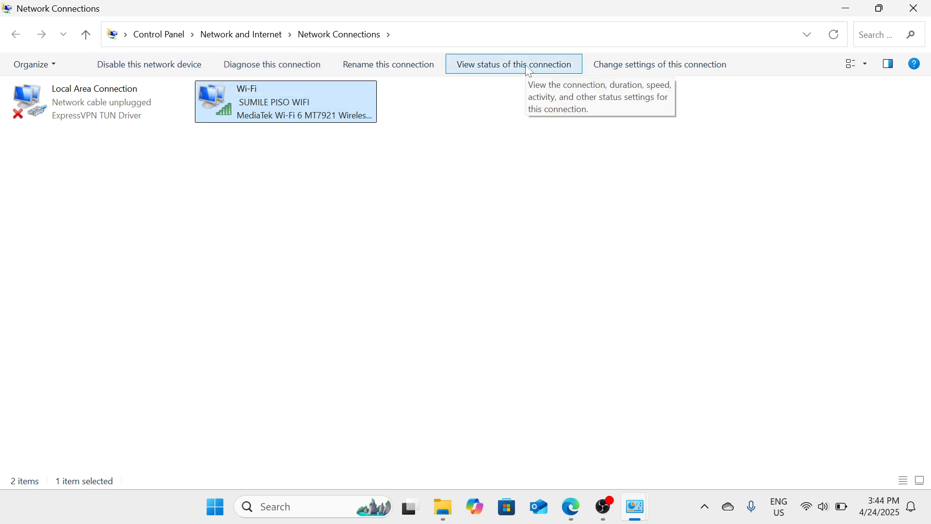
pyautogui.rightClick(305, 118)
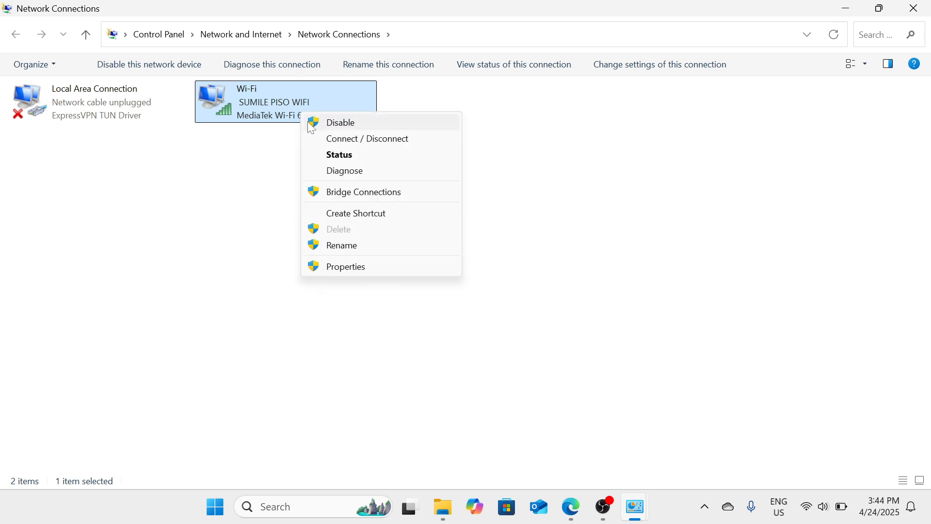
pyautogui.click(361, 172)
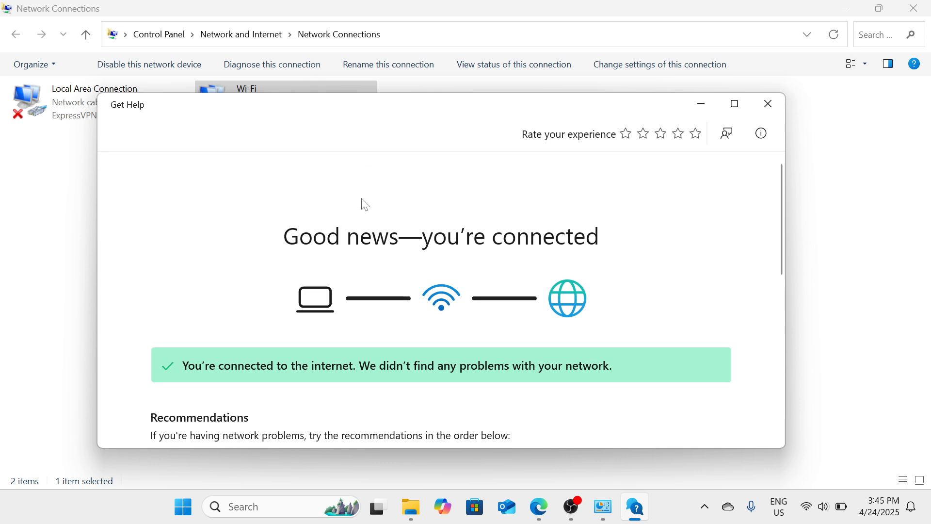
pyautogui.scroll(-1, 394, 339)
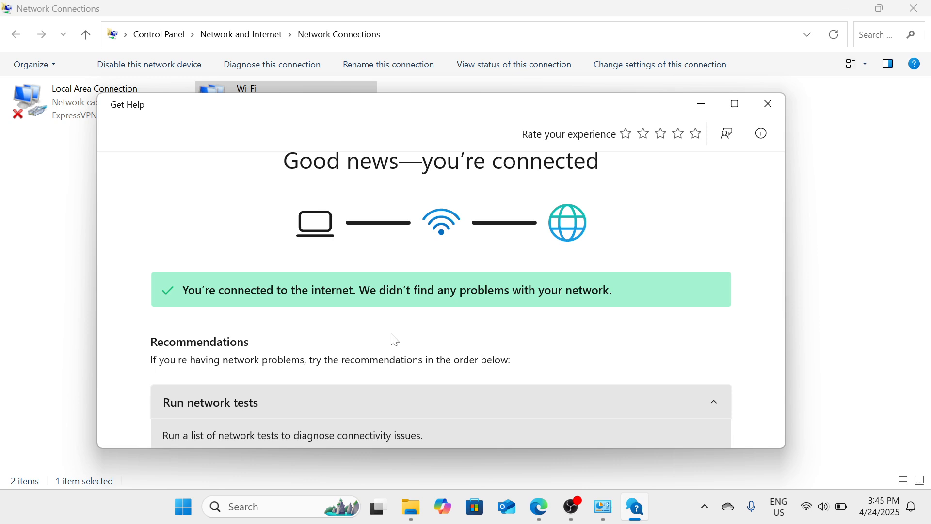
pyautogui.scroll(2, 395, 339)
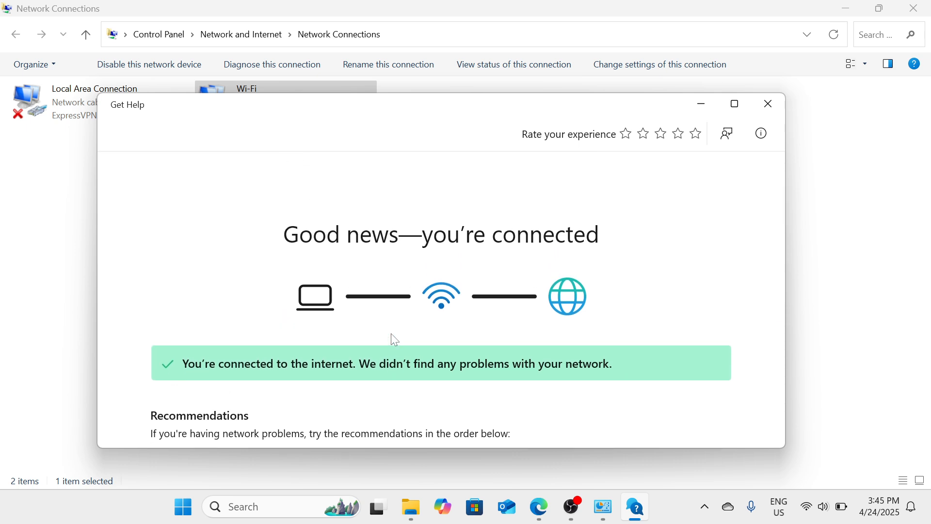
pyautogui.click(771, 105)
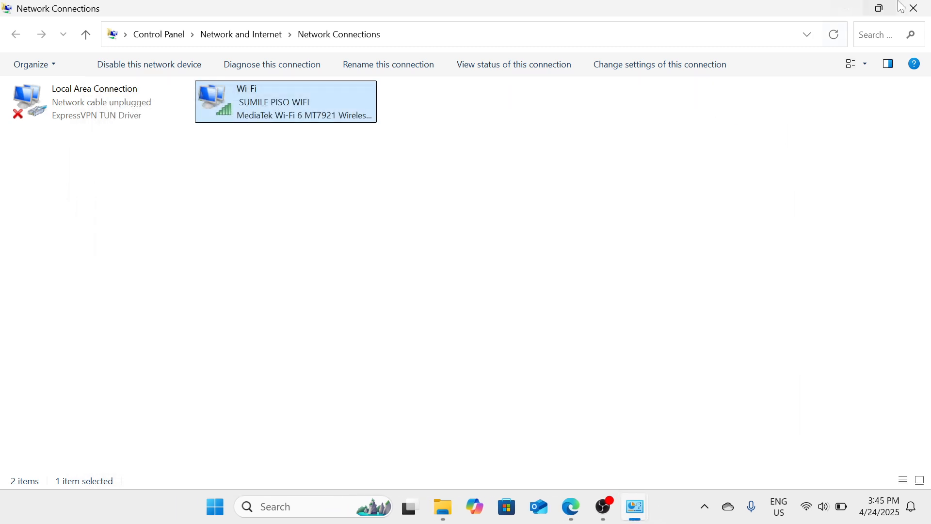
pyautogui.click(914, 8)
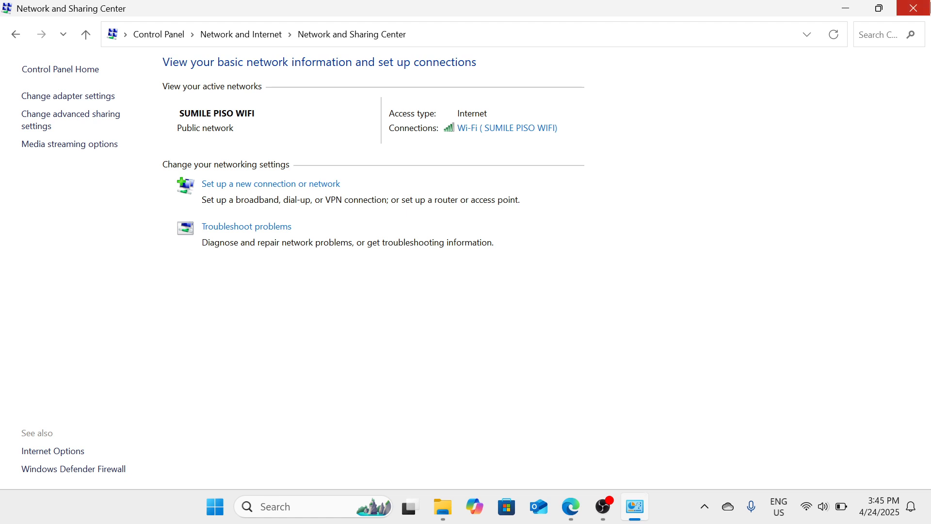
pyautogui.click(914, 8)
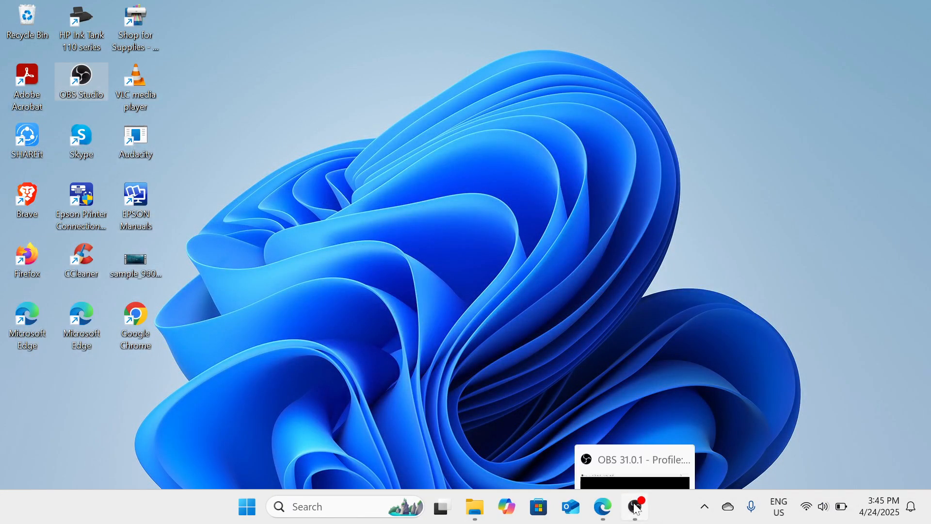
pyautogui.click(637, 508)
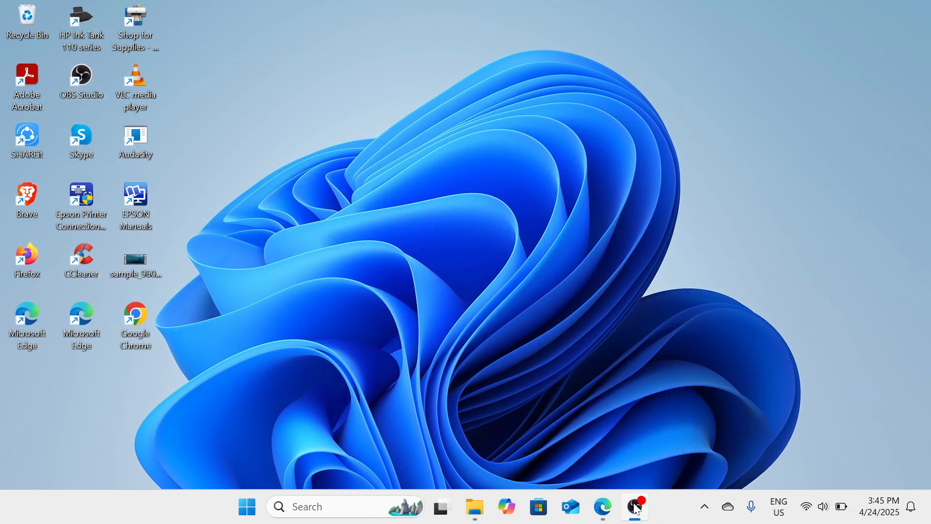